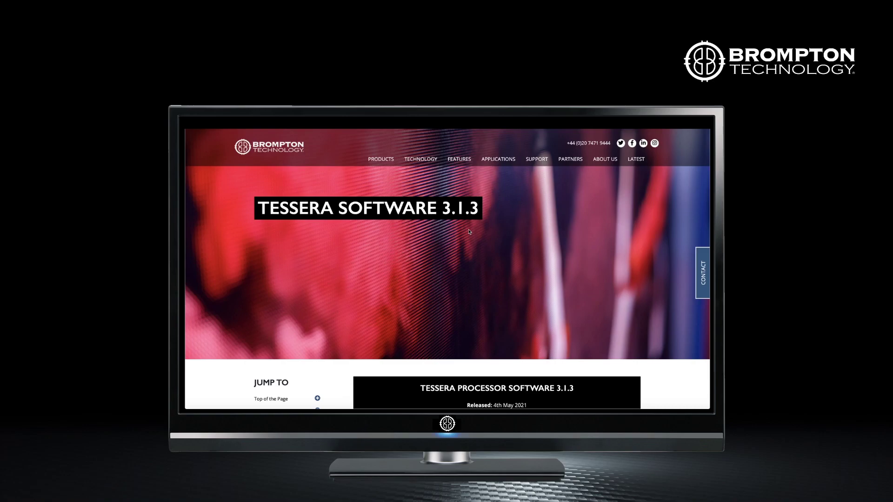
Scroll the Tessera 3.1.3 release page down to the download table and Jump To sections.
scroll(470, 231, down, 4)
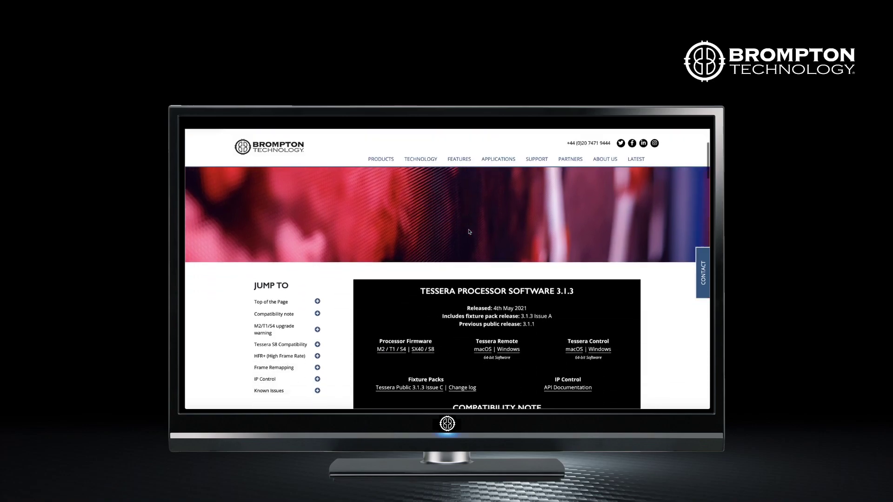
scroll(470, 232, down, 3)
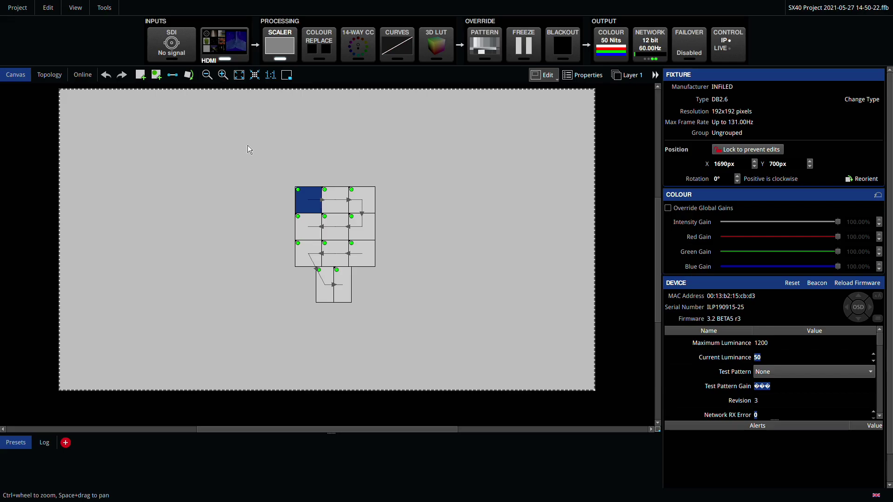
Change the Main Processor's last IP octet so it reads 192.168.0.53 and commit.
click(248, 146)
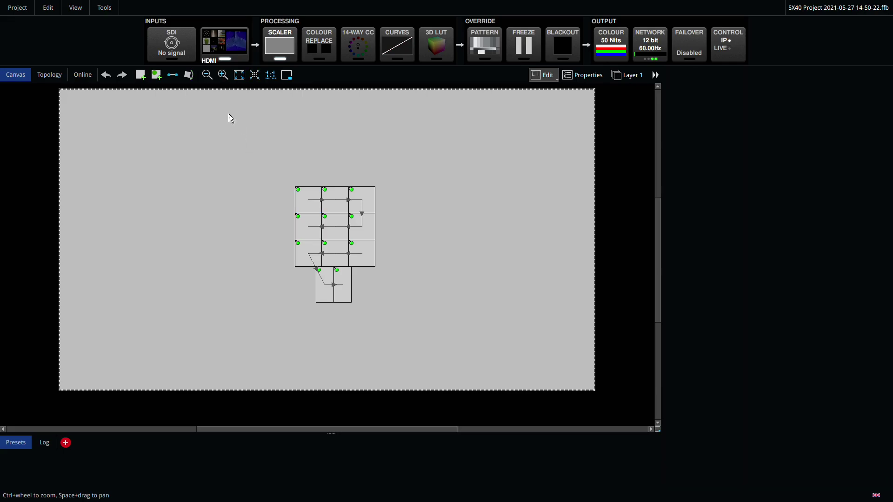
click(100, 11)
click(114, 22)
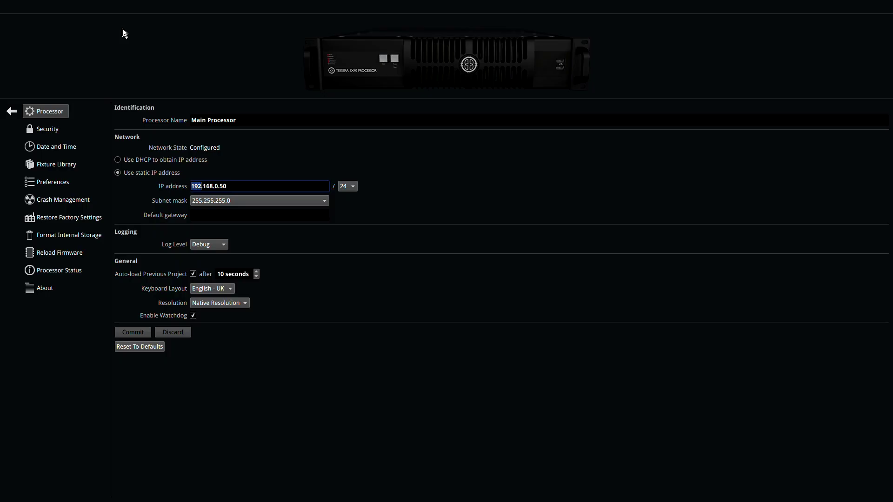
double_click(231, 188)
text(5)
click(133, 332)
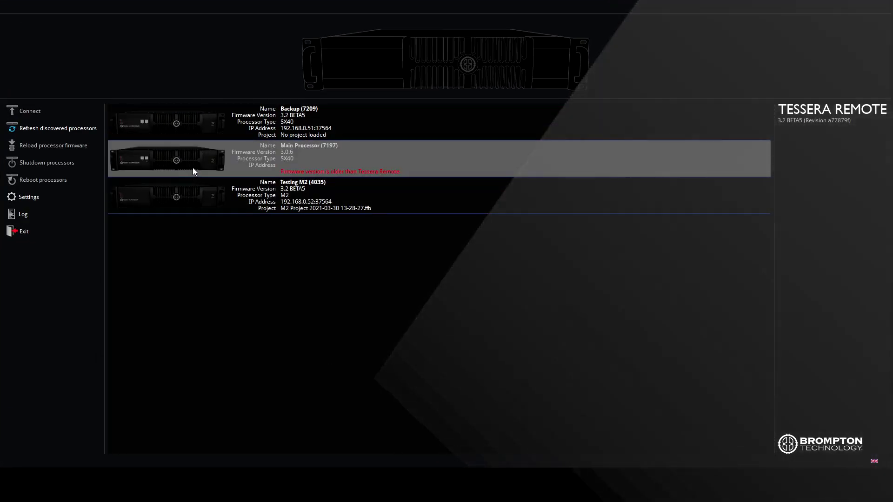
Reload the Main Processor's outdated 3.0.6 firmware to 3.2 BETA5, then connect to it.
click(193, 169)
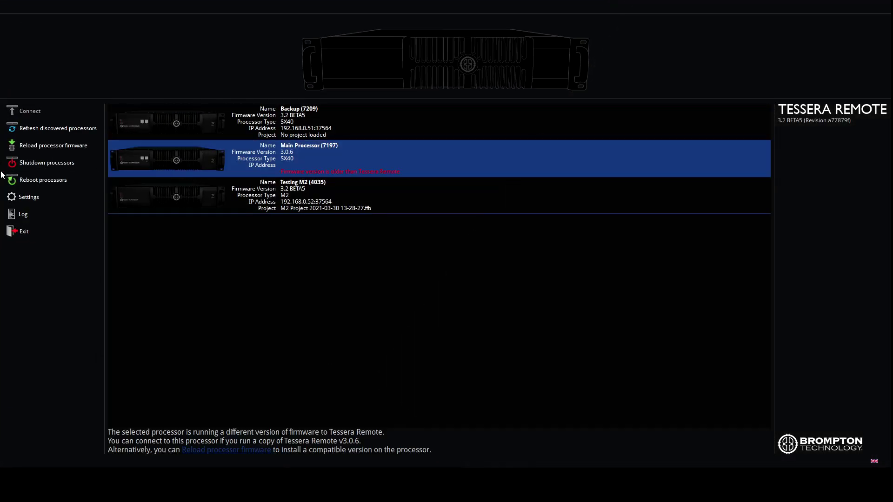
click(40, 144)
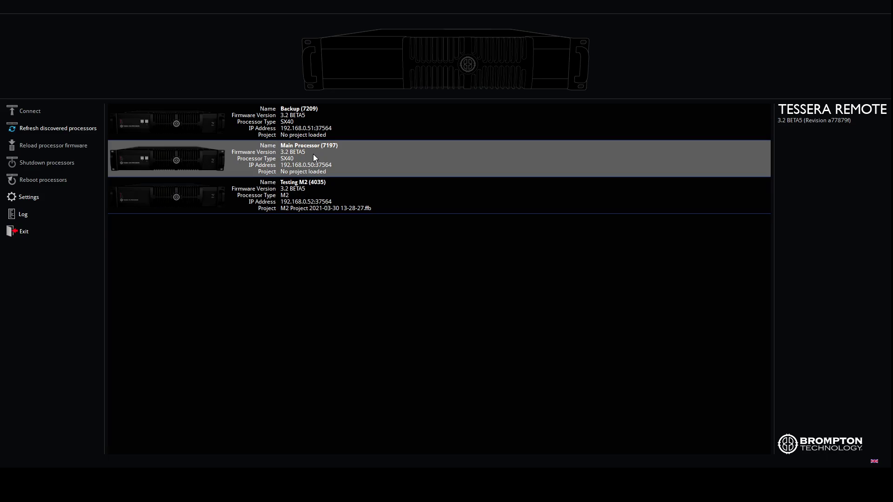
double_click(313, 155)
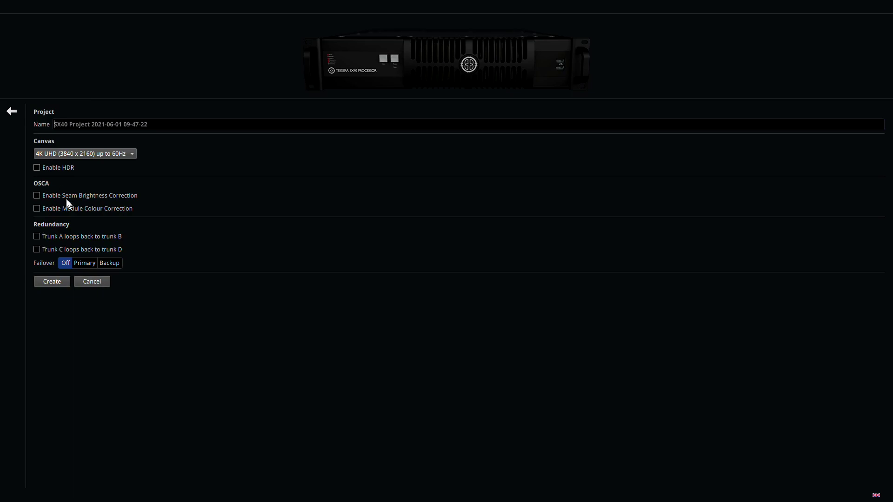
Create the project, then disable the Trunk A-to-B loop so only Trunk C loops to D.
click(58, 234)
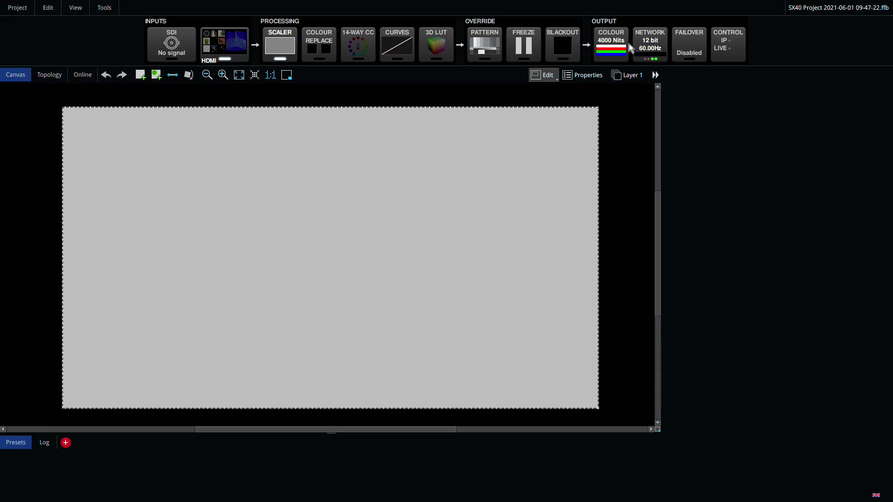
click(645, 44)
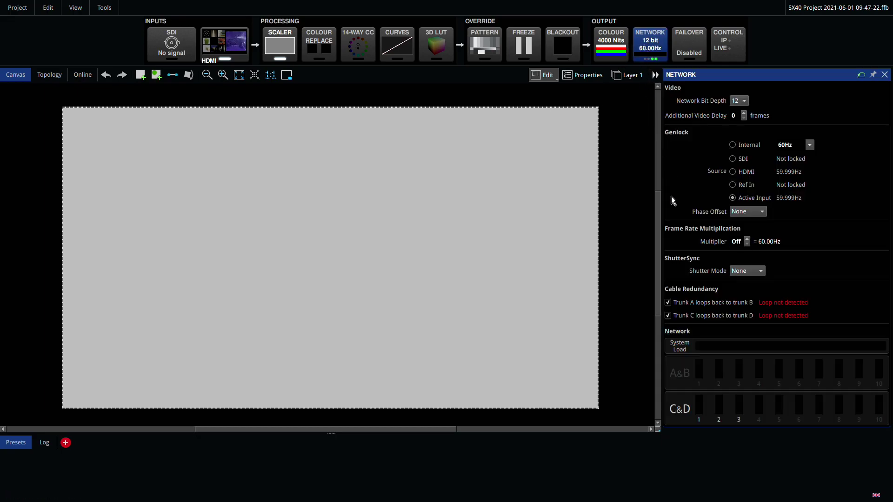
click(690, 303)
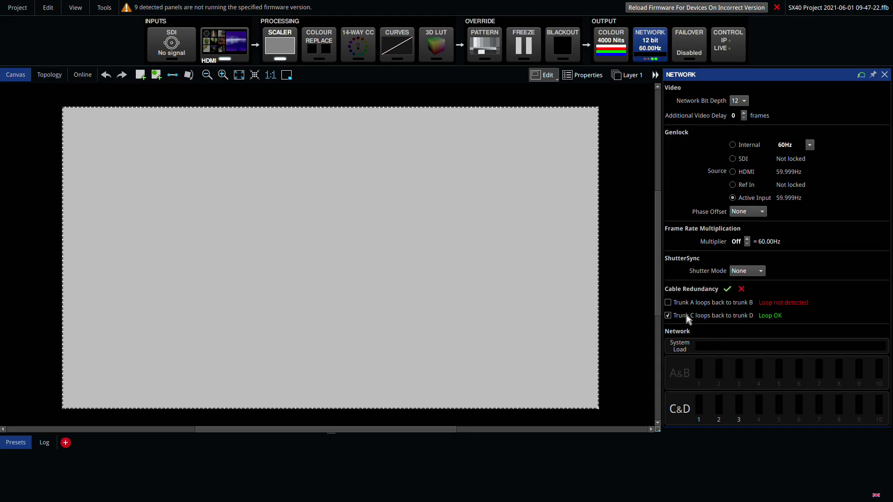
click(727, 288)
click(474, 253)
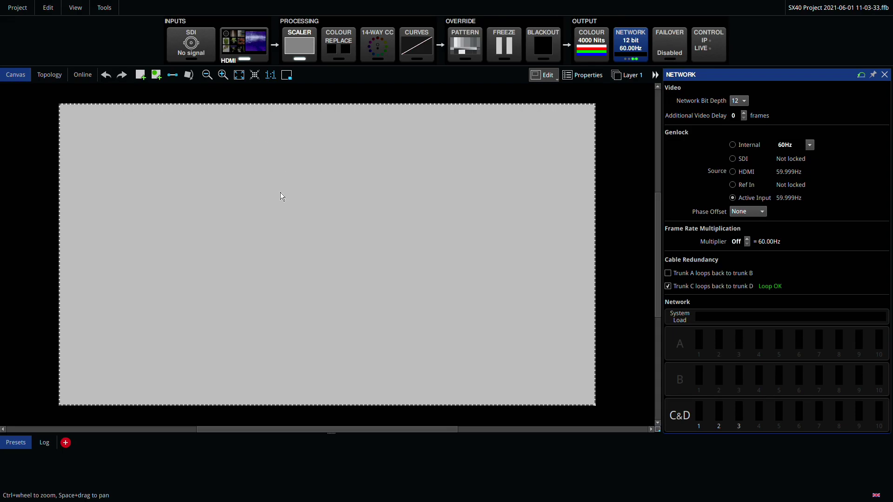
Review the installed DB2.6, Tessera Public and Subfixtures packs in the fixture pack manager.
click(110, 8)
click(116, 21)
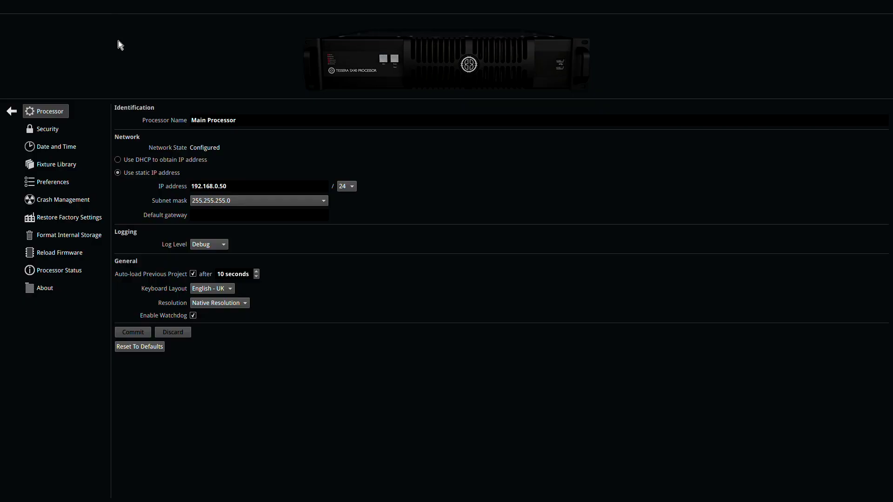
click(55, 165)
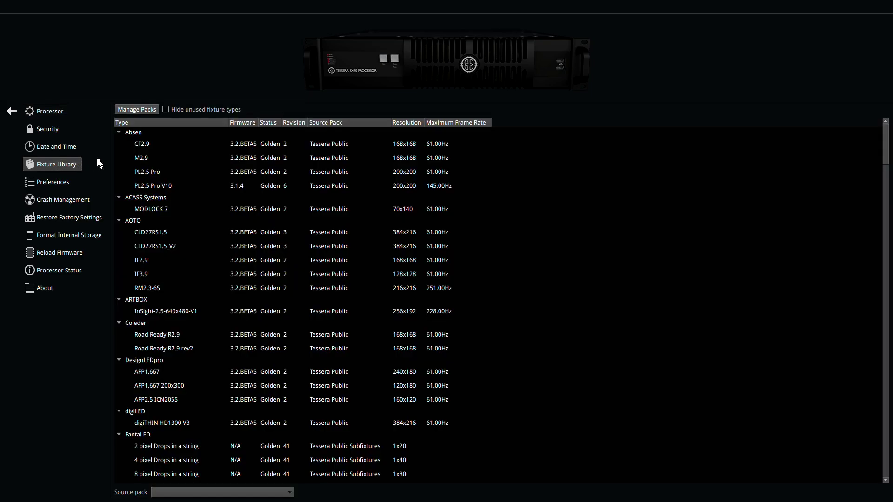
click(125, 110)
click(139, 140)
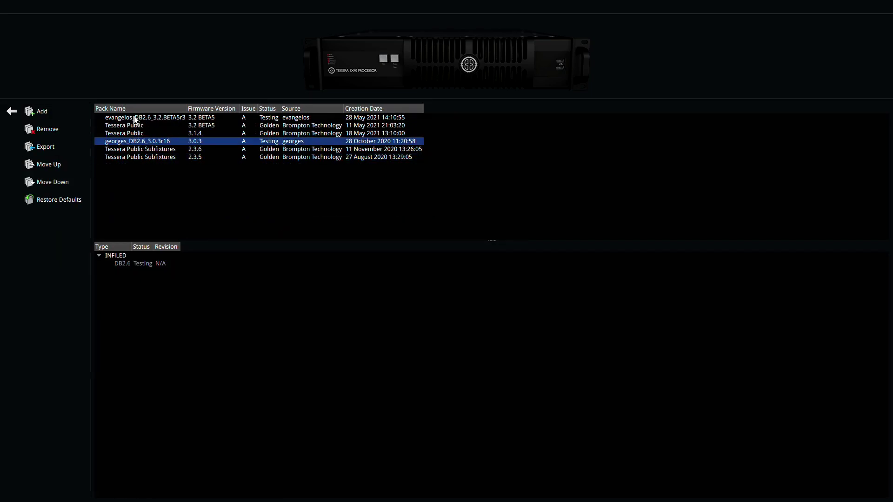
click(130, 125)
click(133, 120)
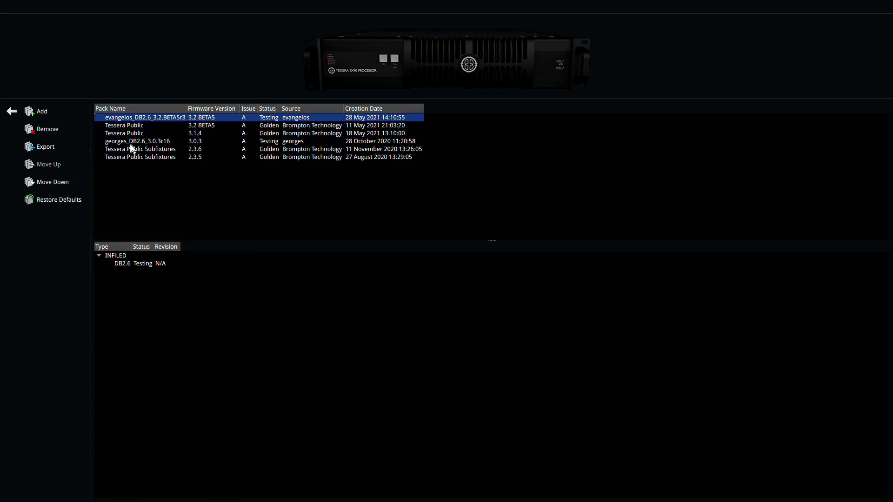
click(132, 141)
click(128, 133)
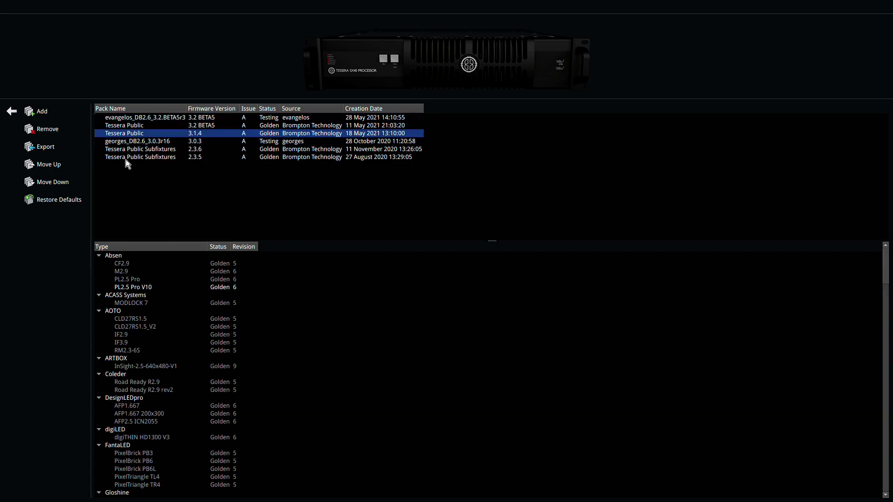
click(124, 157)
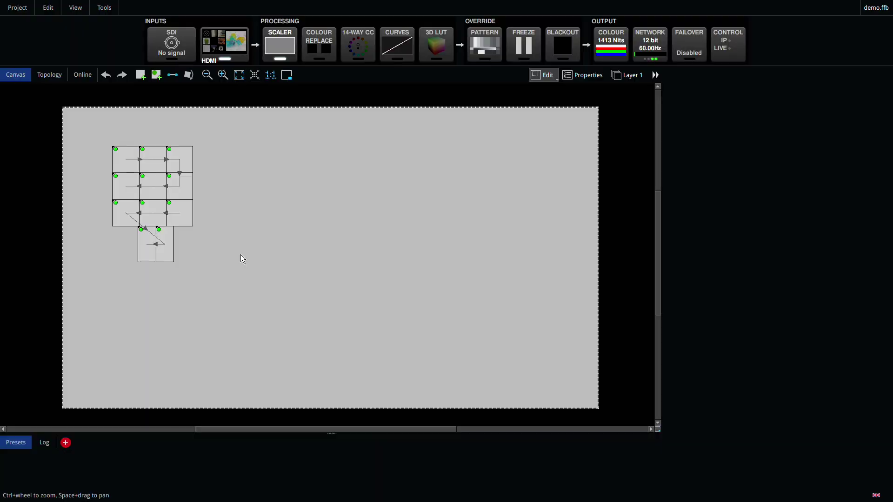
Install the Tessera Public 3.2 BETA4 fixture pack from its .tfp file.
click(101, 11)
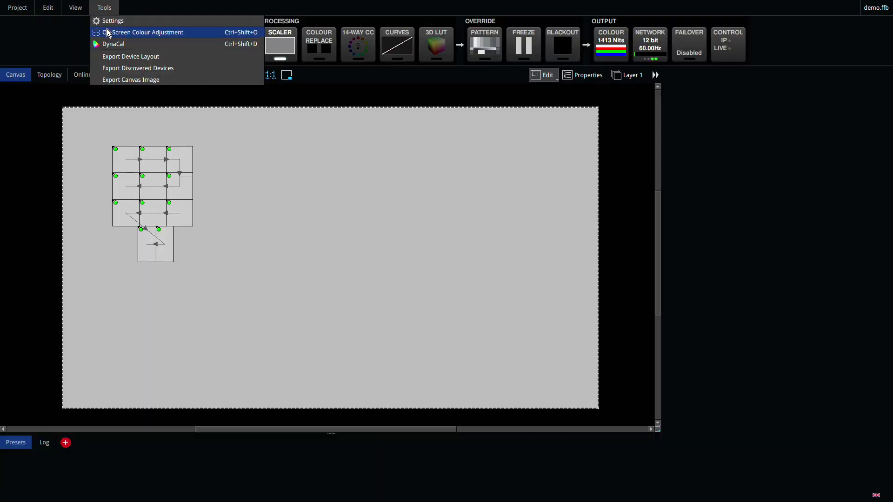
click(112, 22)
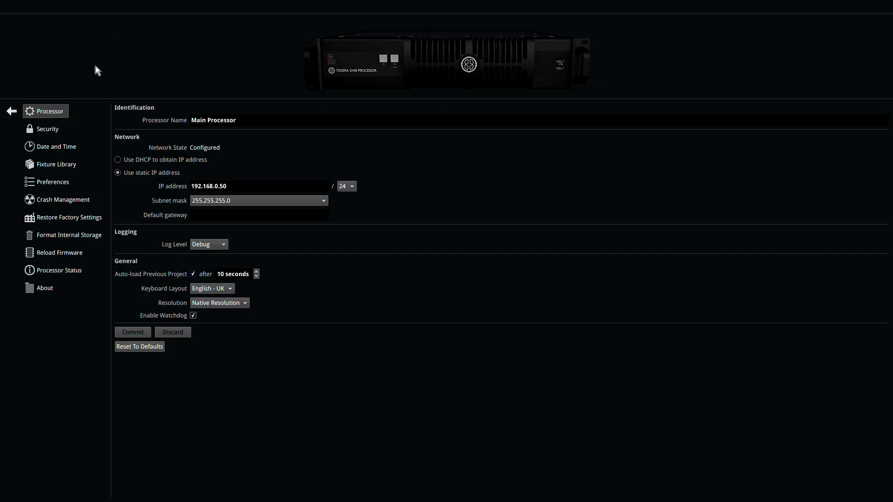
click(45, 166)
click(124, 111)
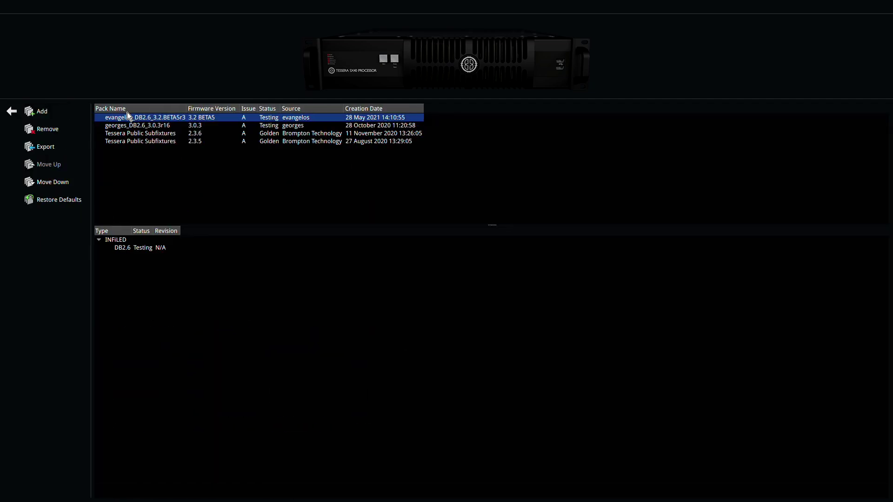
click(43, 113)
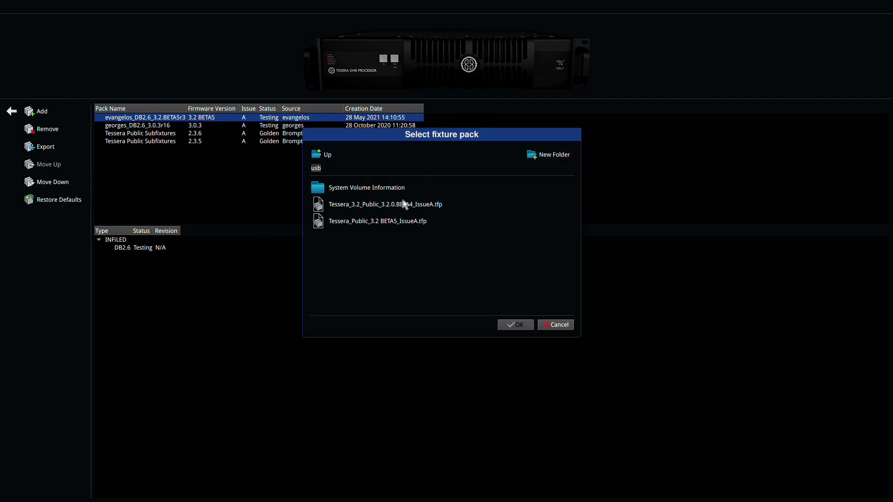
double_click(392, 208)
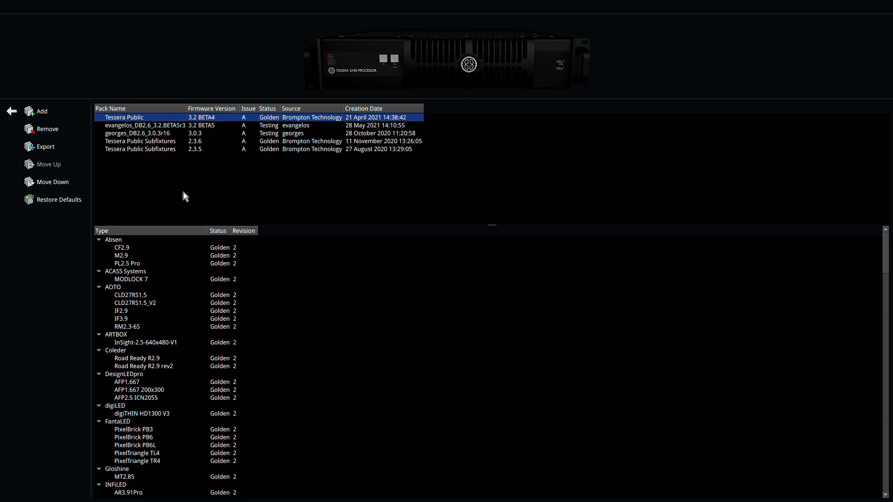
Move the DB2.6 3.0.3 testing pack up twice to top priority.
click(169, 137)
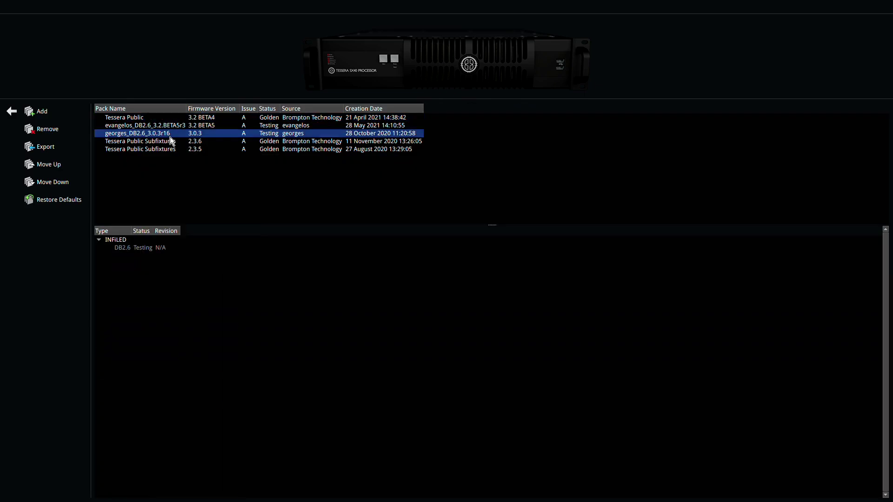
click(50, 164)
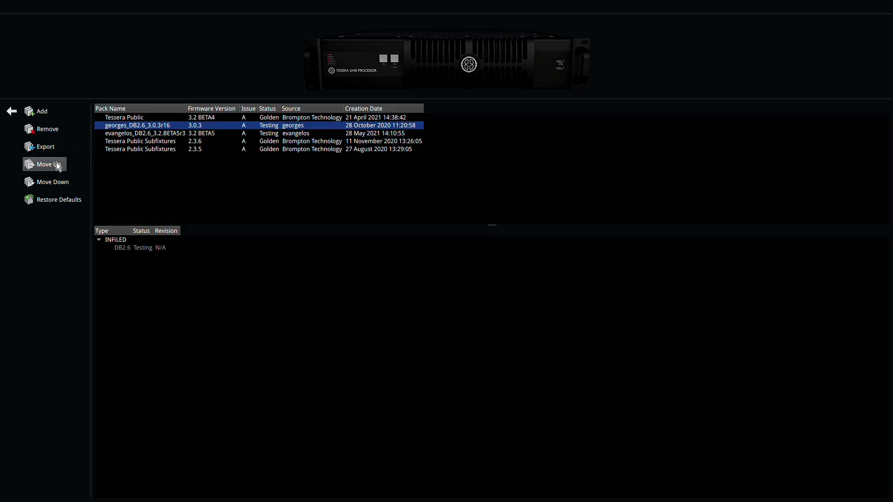
click(56, 163)
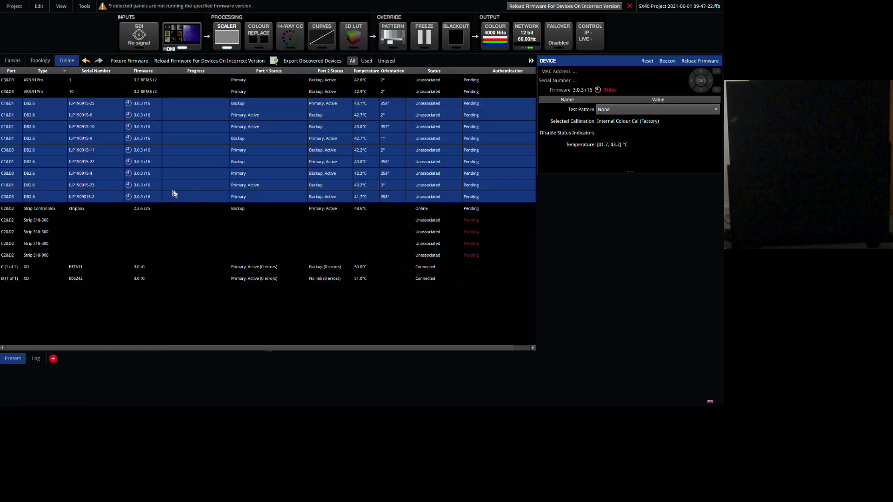
Check the DB2.6 panels' 3.0.3 r16 firmware, then reload all nine to 3.2 BETA5 r3.
click(247, 246)
click(177, 167)
click(157, 116)
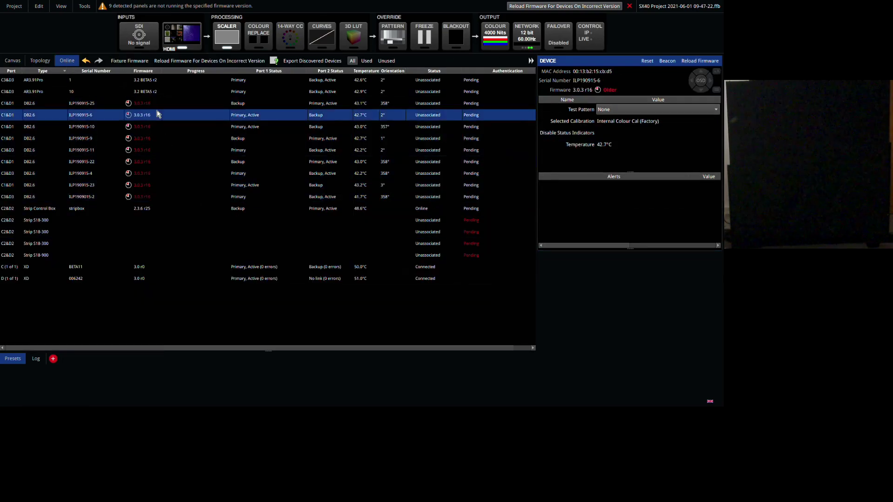
click(138, 198)
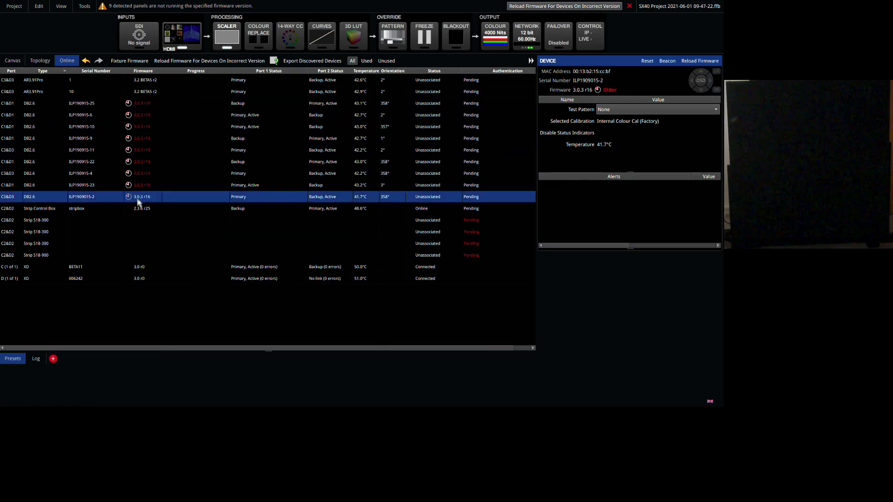
click(200, 62)
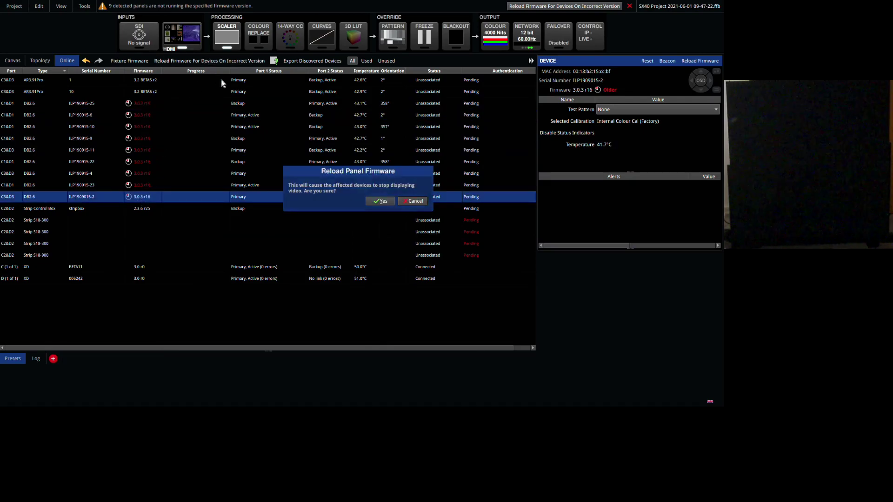
click(381, 203)
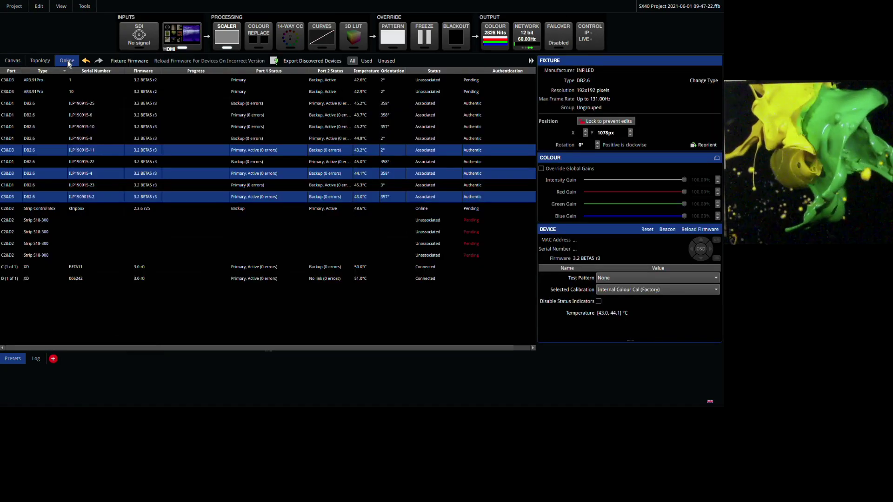
Select the three C1&D1 panels and view their positions on the canvas.
drag(90, 127, 88, 106)
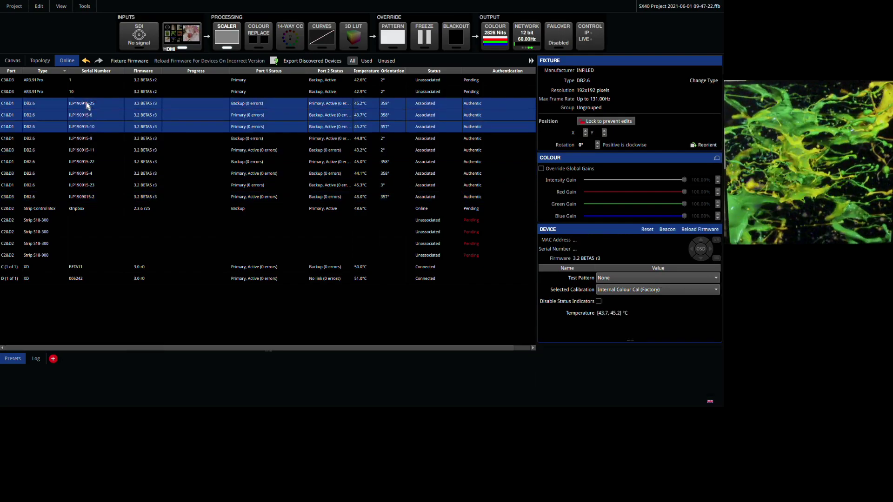
click(13, 61)
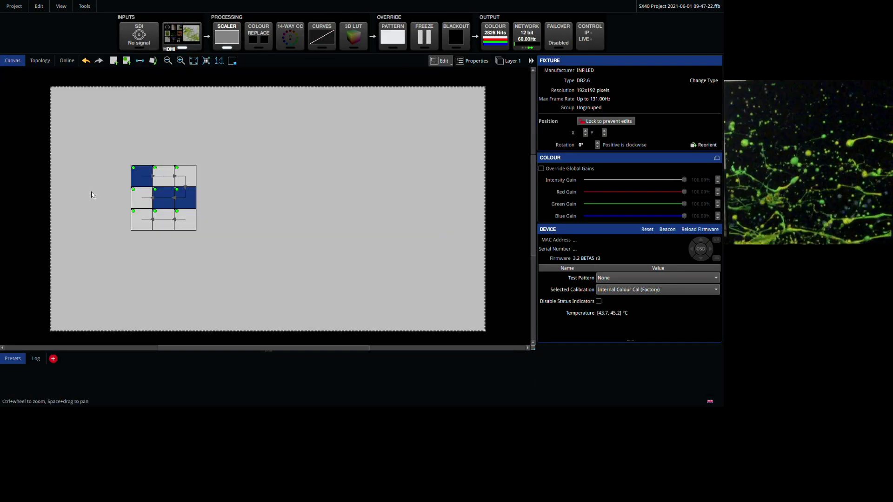